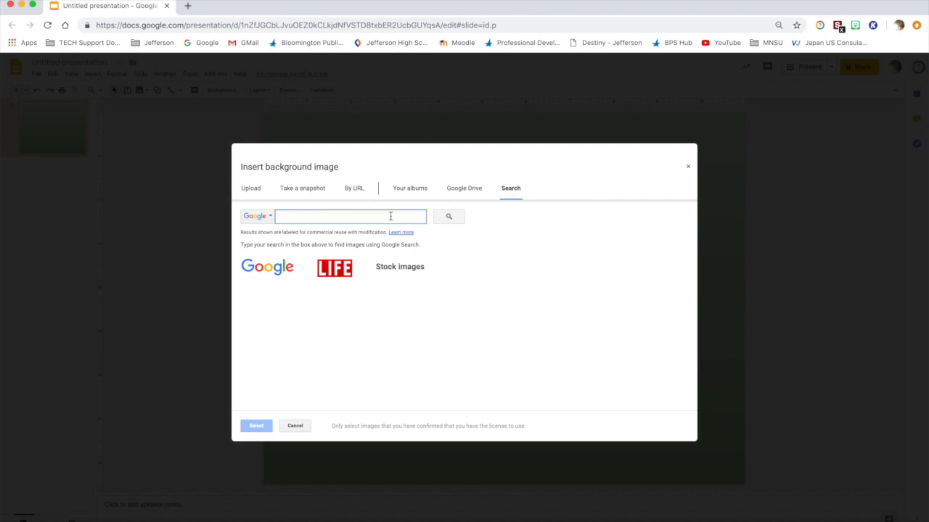
# Step: Search the web for "blue sky" and apply the muted sky photo with wispy clouds as the slide's background
pyautogui.write('blue sky')
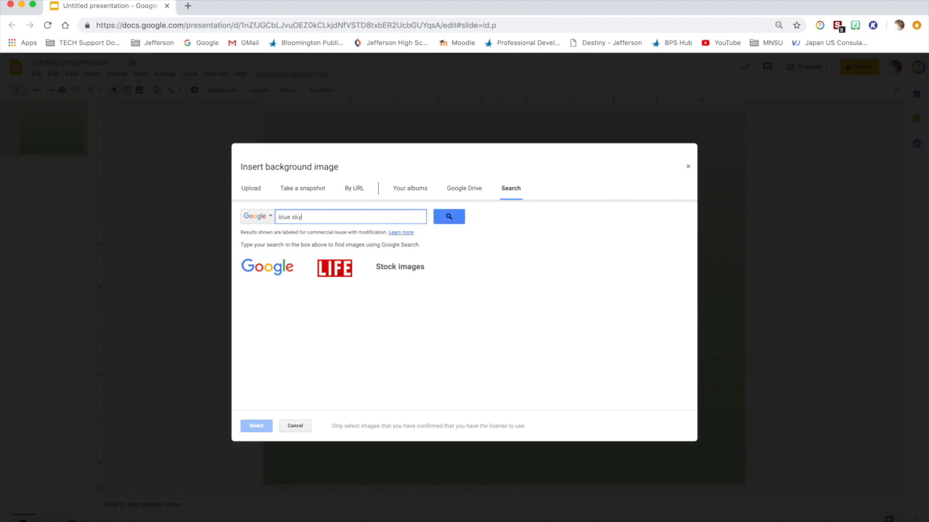
pyautogui.press('Return')
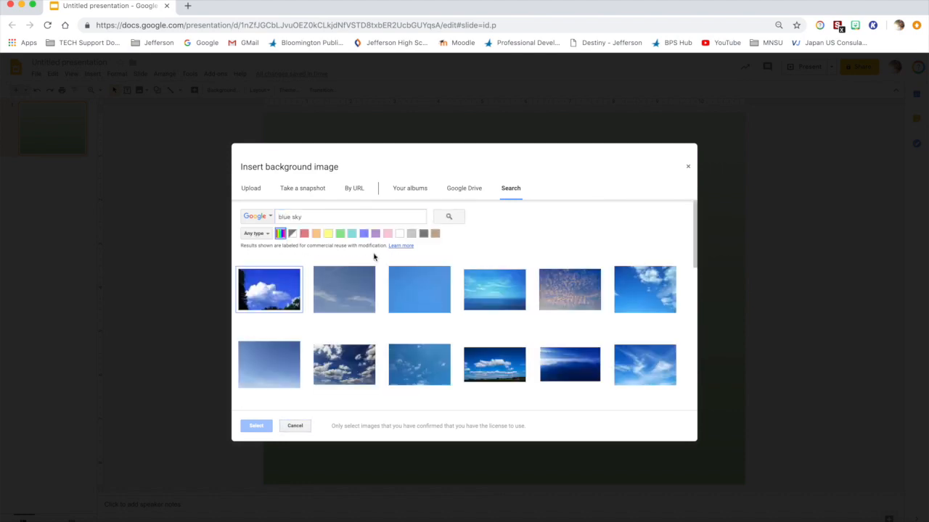
pyautogui.click(352, 290)
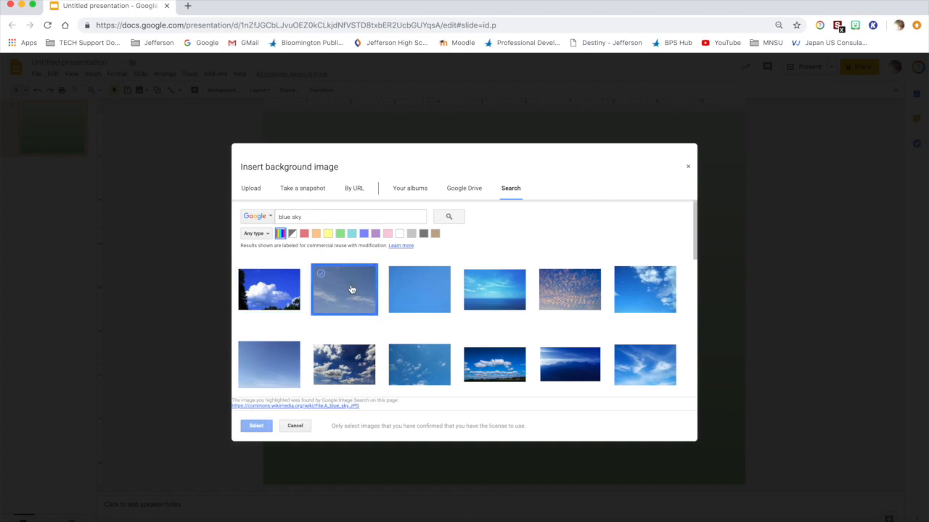
pyautogui.click(257, 427)
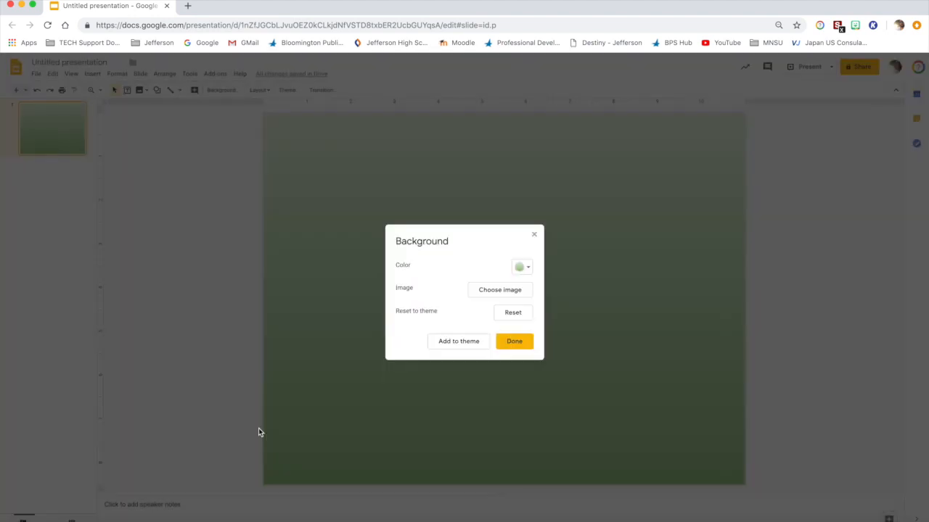
pyautogui.click(513, 343)
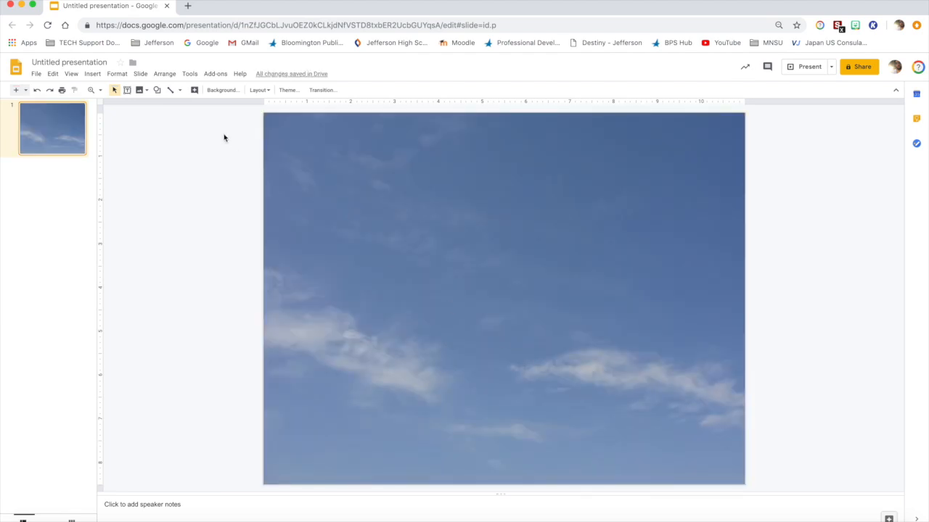
# Step: Insert IMG_6246.JPG from Drive folder TECH PICS > Comic and shrink it to about half the slide's width in the slide's upper-left corner
pyautogui.click(94, 75)
pyautogui.moveTo(114, 90)
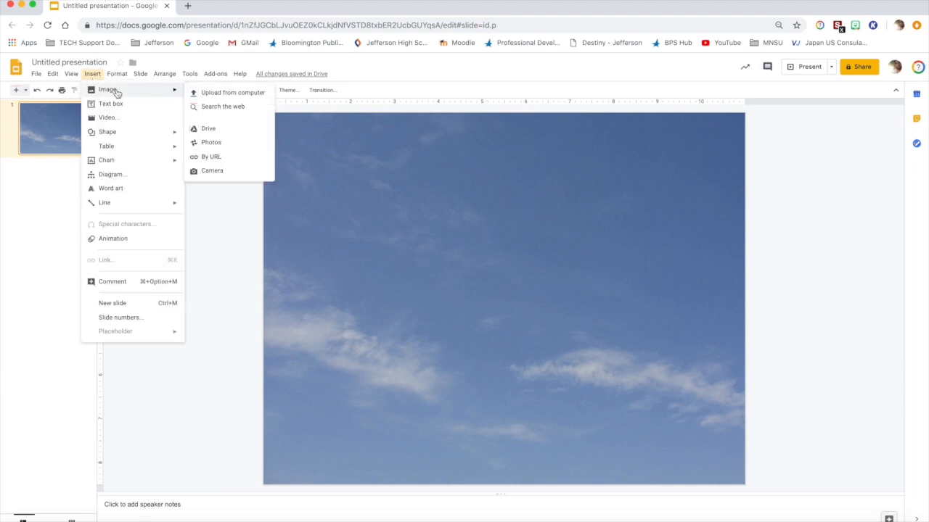
pyautogui.click(209, 129)
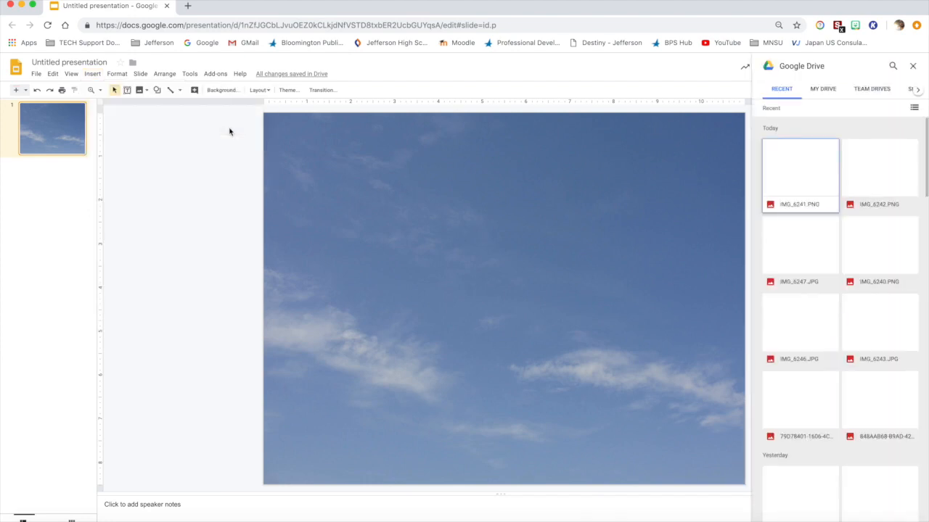
pyautogui.click(824, 90)
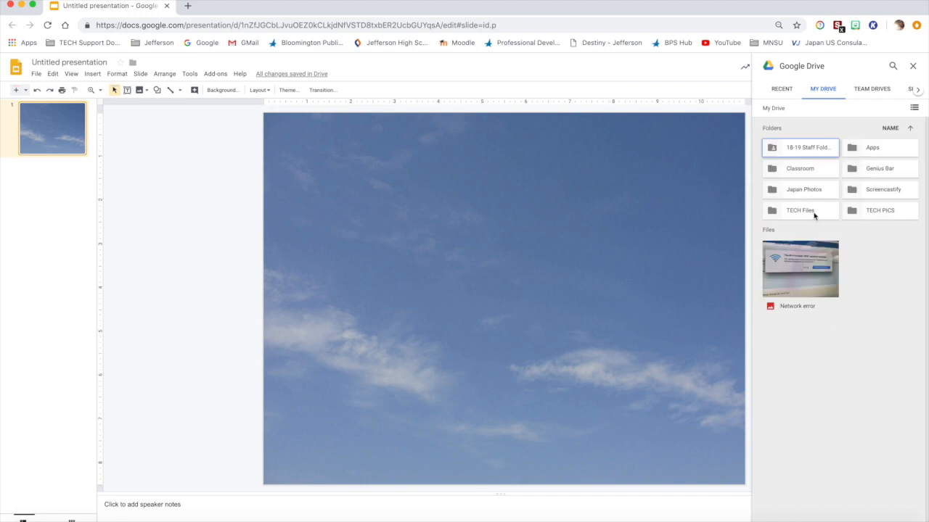
pyautogui.click(872, 212)
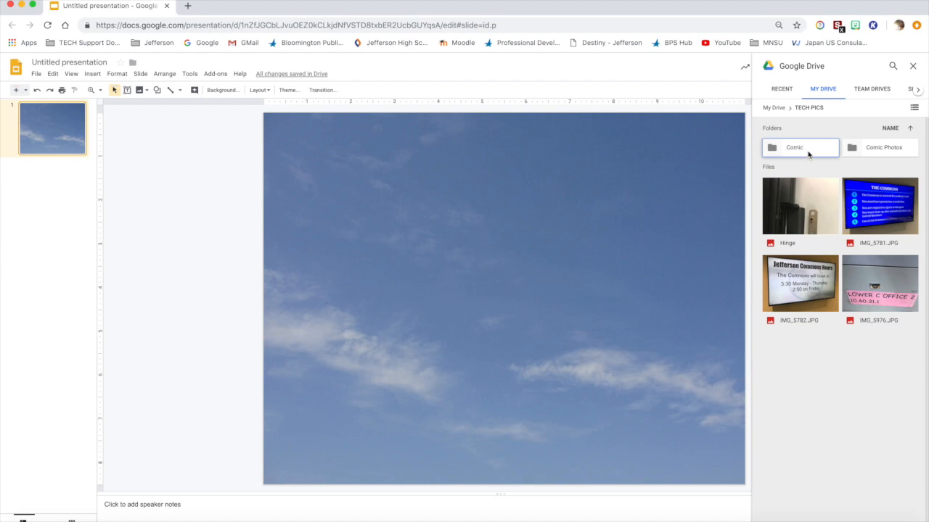
pyautogui.doubleClick(808, 151)
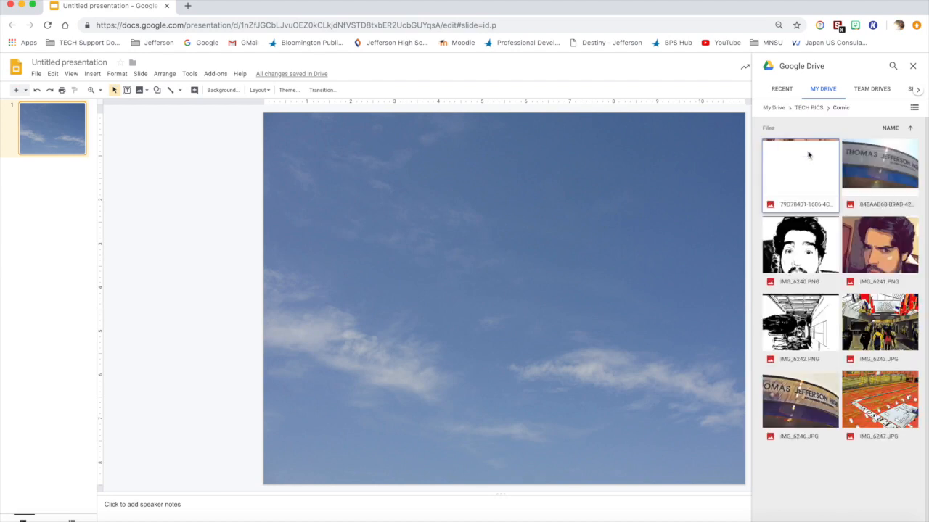
pyautogui.moveTo(809, 401); pyautogui.dragTo(285, 132)
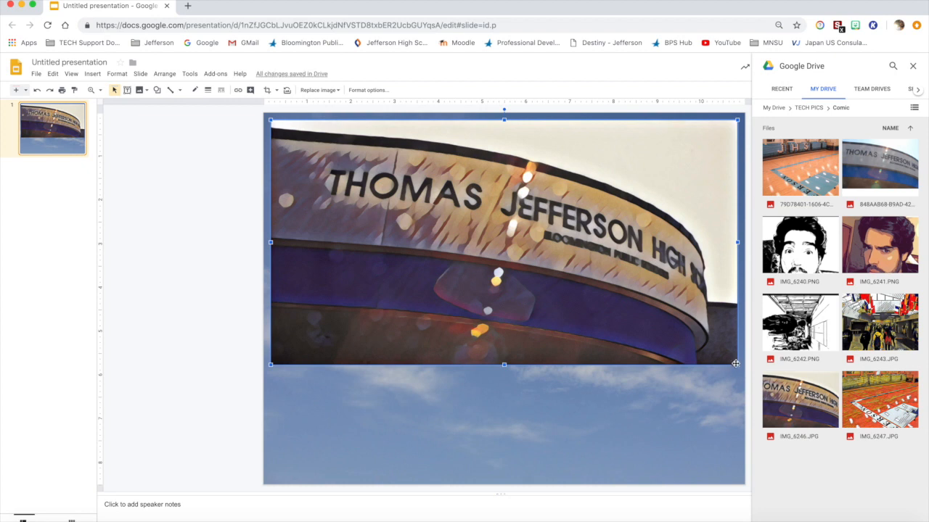
pyautogui.moveTo(737, 366); pyautogui.dragTo(531, 256)
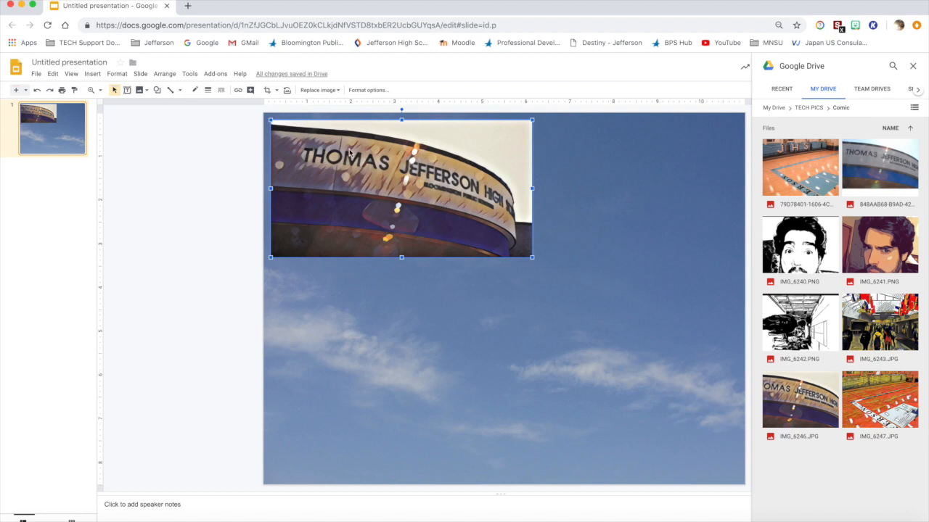
# Step: Give the school sign picture an 8px black border and shift it slightly inward from the slide's corner
pyautogui.click(208, 91)
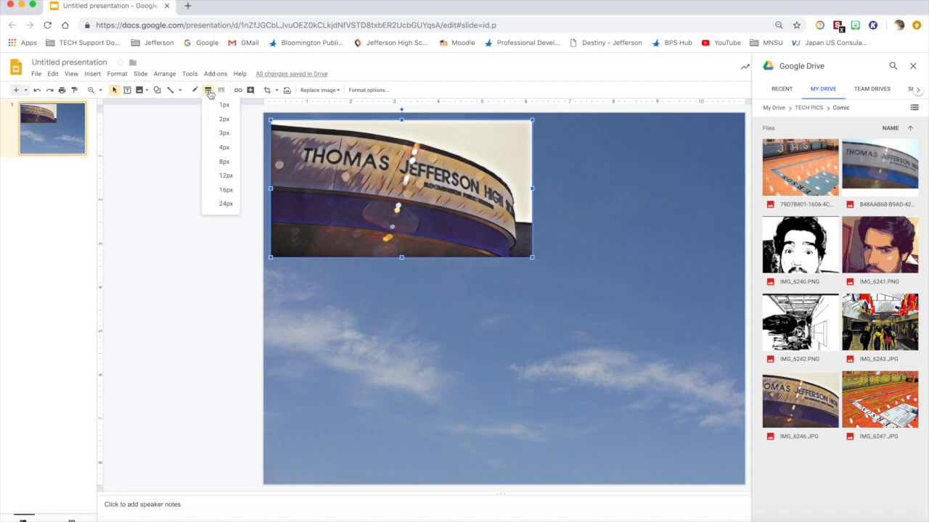
pyautogui.click(226, 163)
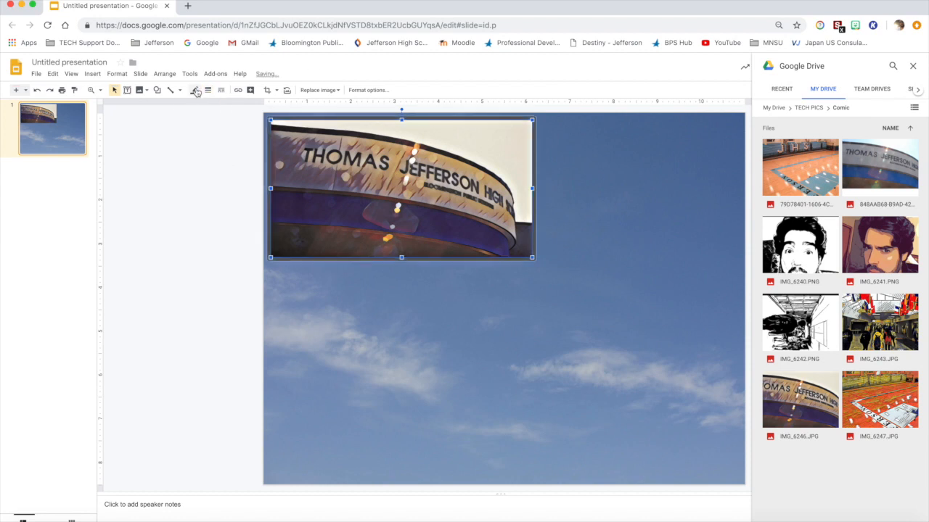
pyautogui.click(196, 91)
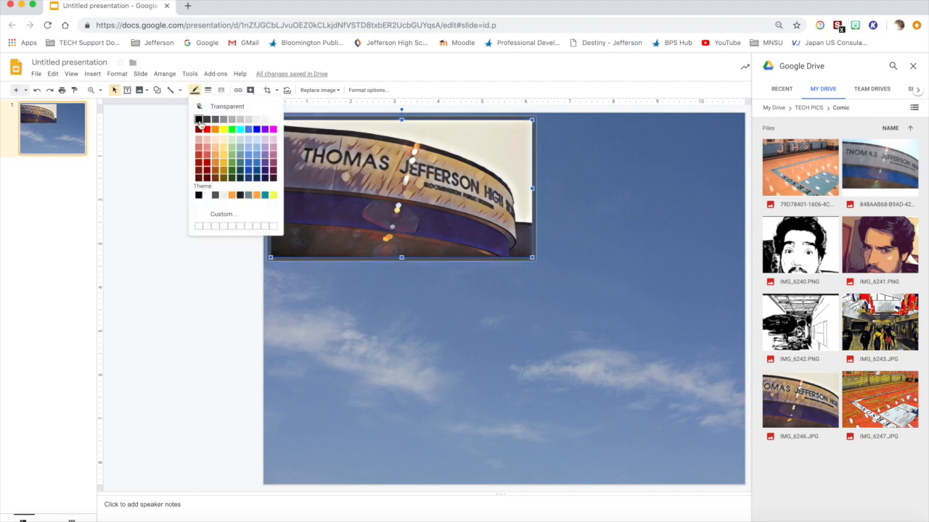
pyautogui.click(199, 122)
pyautogui.moveTo(385, 178); pyautogui.dragTo(396, 187)
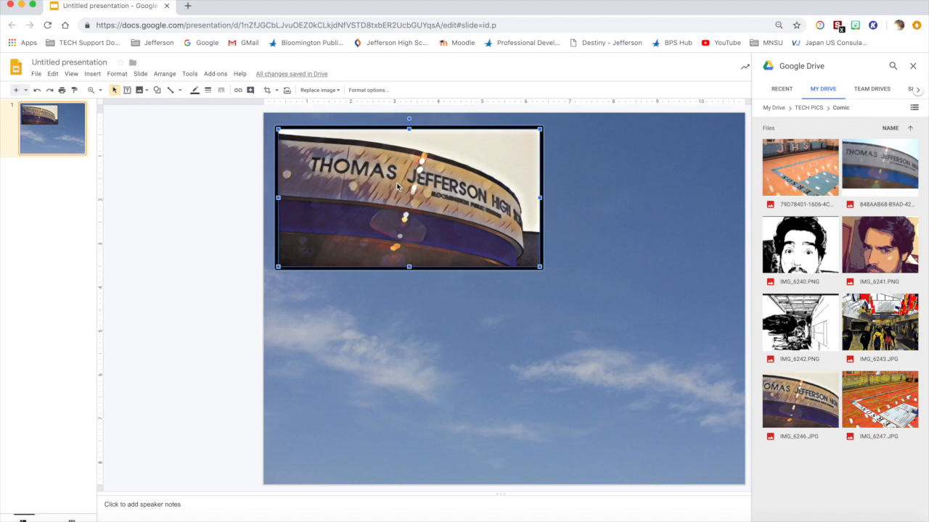
# Step: Add IMG_6247.JPG and IMG_6243.JPG with black borders, arranged side by side across the lower half of the slide
pyautogui.moveTo(879, 399); pyautogui.dragTo(469, 299)
pyautogui.moveTo(880, 326); pyautogui.dragTo(623, 360)
pyautogui.moveTo(508, 446); pyautogui.dragTo(527, 433)
pyautogui.moveTo(575, 392); pyautogui.dragTo(564, 410)
pyautogui.moveTo(670, 416); pyautogui.dragTo(679, 416)
pyautogui.moveTo(526, 451); pyautogui.dragTo(511, 462)
pyautogui.moveTo(471, 443); pyautogui.dragTo(468, 441)
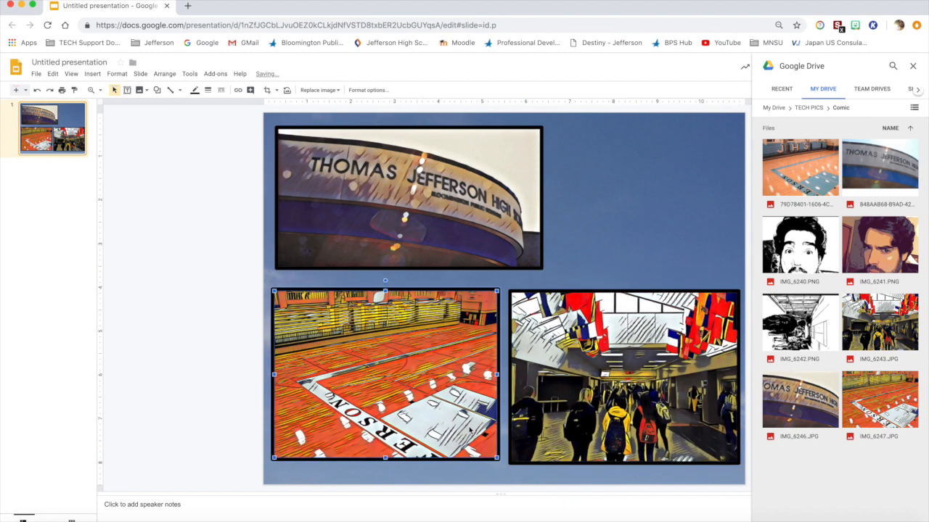
# Step: Add the black-and-white hallway picture IMG_6242.PNG, rotate it 90° counterclockwise, and place it in the slide's upper-right area
pyautogui.moveTo(800, 323); pyautogui.dragTo(617, 253)
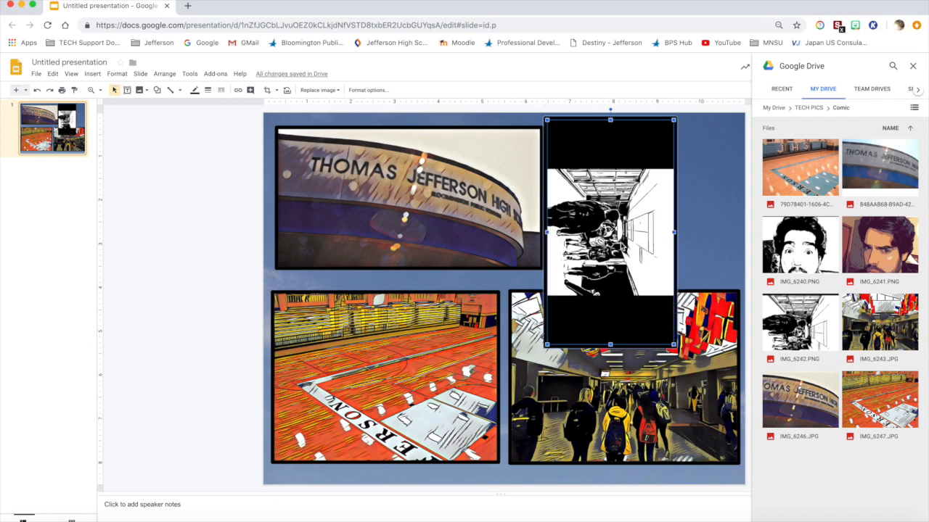
pyautogui.moveTo(662, 199); pyautogui.dragTo(680, 212)
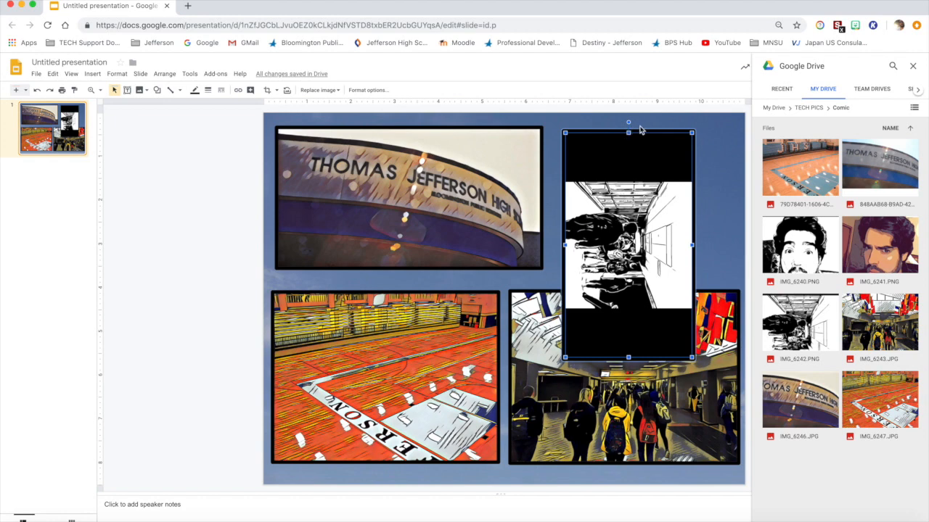
pyautogui.moveTo(628, 123); pyautogui.dragTo(544, 246)
pyautogui.moveTo(627, 241); pyautogui.dragTo(606, 209)
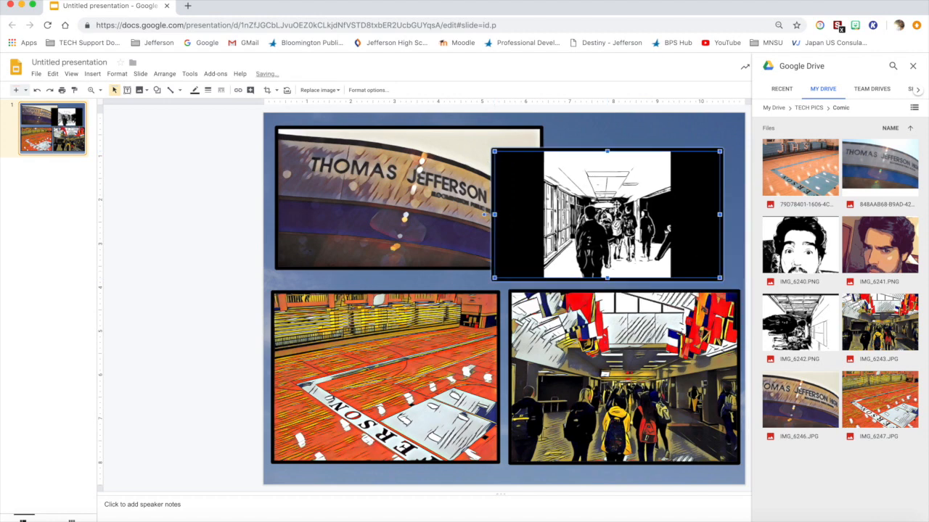
# Step: Crop the black bars off both sides of the black-and-white hallway picture
pyautogui.doubleClick(616, 205)
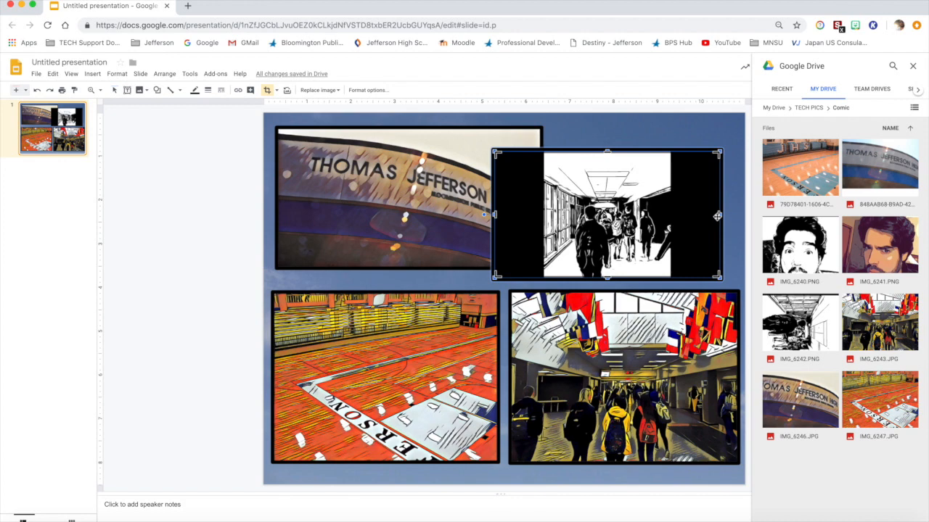
pyautogui.moveTo(719, 215); pyautogui.dragTo(672, 215)
pyautogui.moveTo(719, 216); pyautogui.dragTo(671, 215)
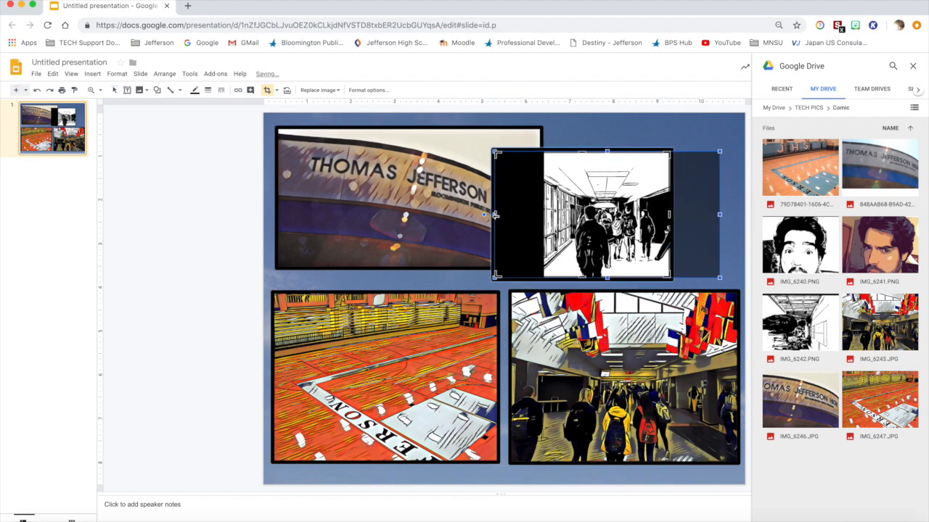
pyautogui.moveTo(543, 217); pyautogui.dragTo(544, 217)
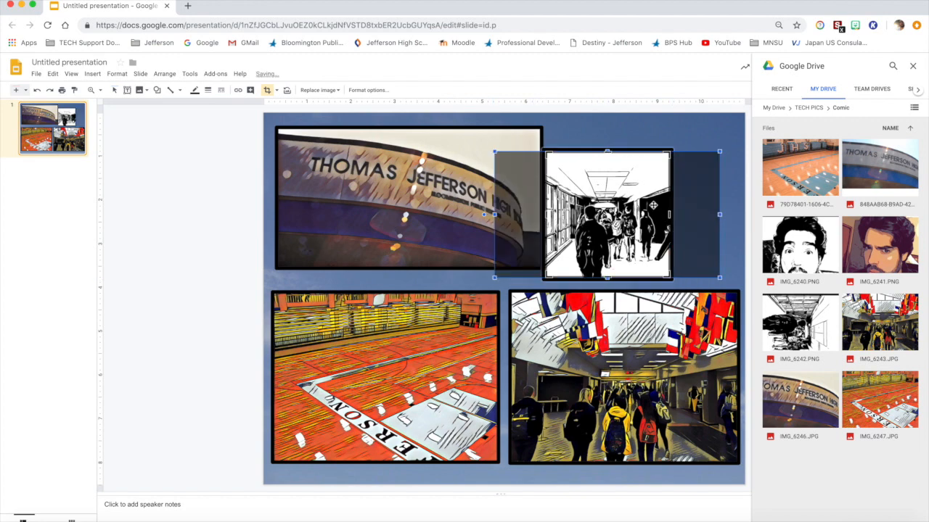
pyautogui.press('Return')
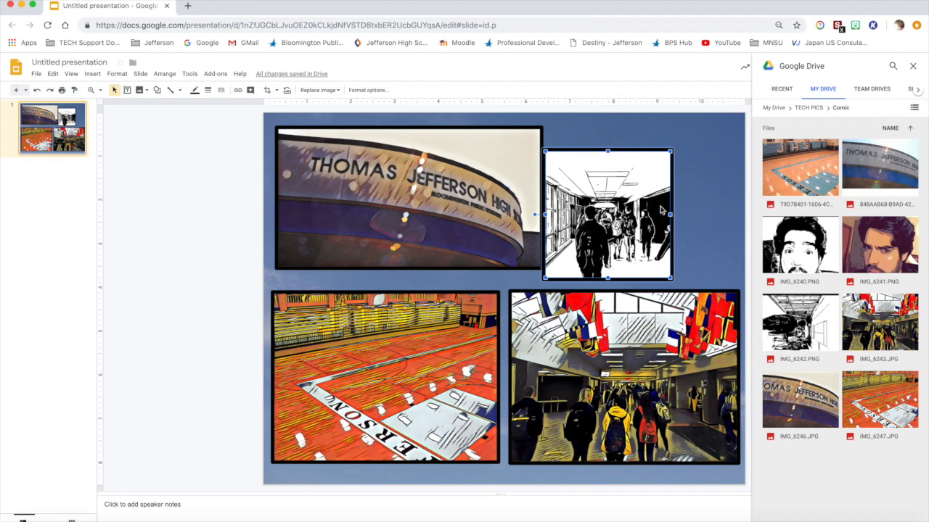
# Step: Enlarge the cropped hallway picture and position it beside the school sign picture with their top edges aligned
pyautogui.moveTo(610, 203); pyautogui.dragTo(623, 184)
pyautogui.moveTo(685, 256); pyautogui.dragTo(708, 256)
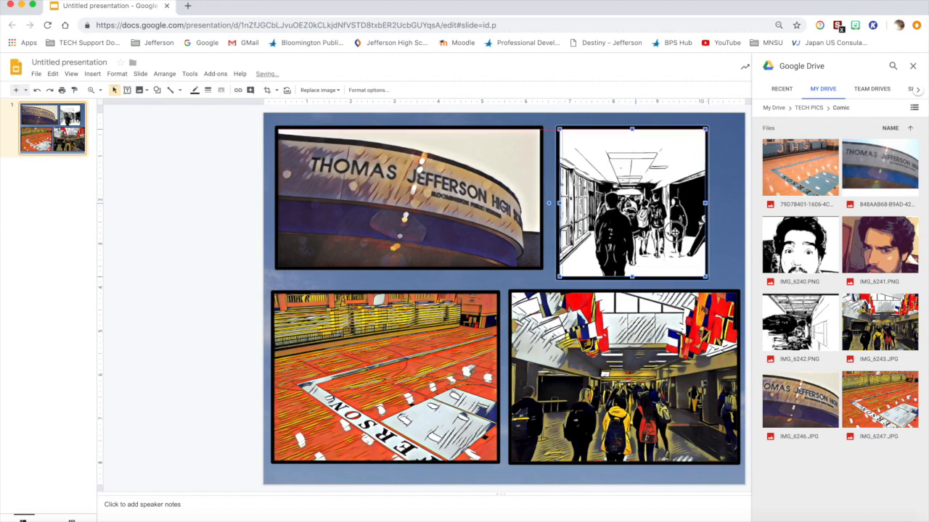
pyautogui.press('Right')
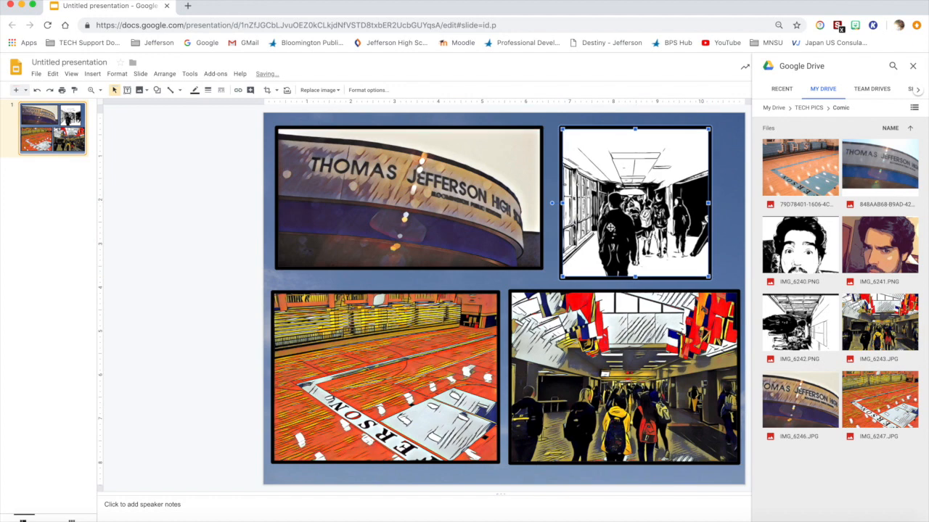
pyautogui.click(553, 238)
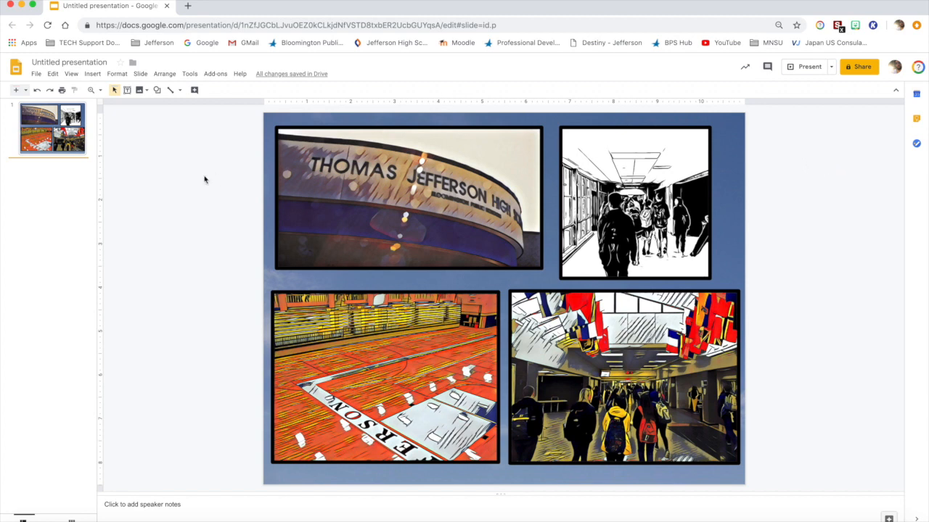
# Step: Add a second slide and apply the Blank layout to it
pyautogui.click(15, 90)
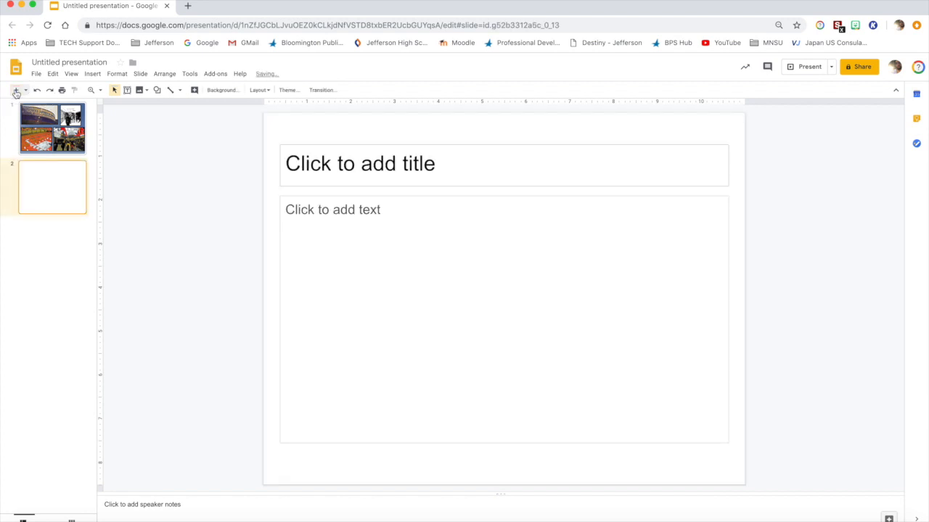
pyautogui.click(260, 91)
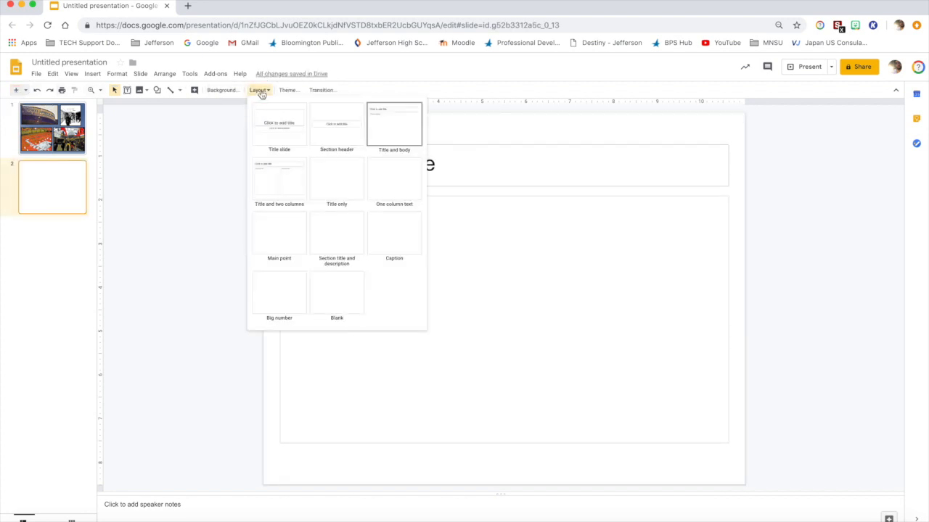
pyautogui.click(351, 312)
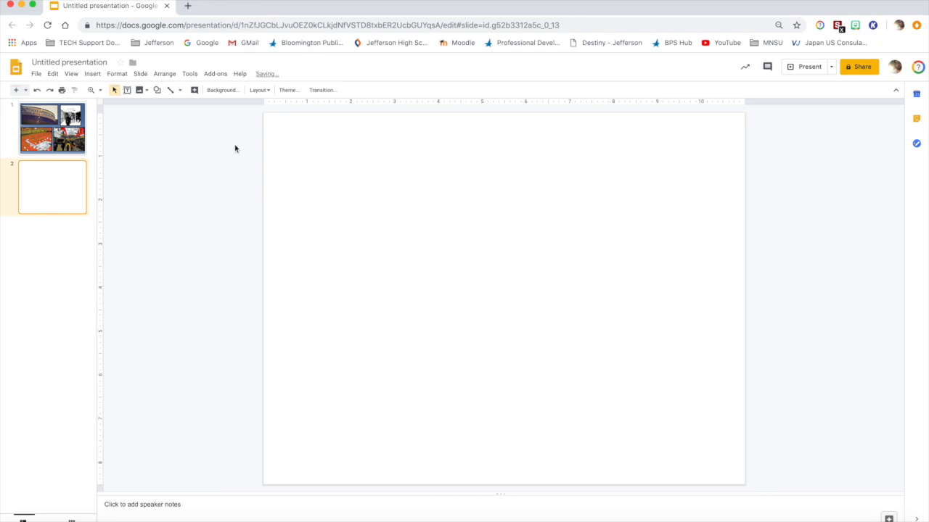
# Step: Set the second slide's background to the teal radial gradient from the theme colors
pyautogui.click(222, 91)
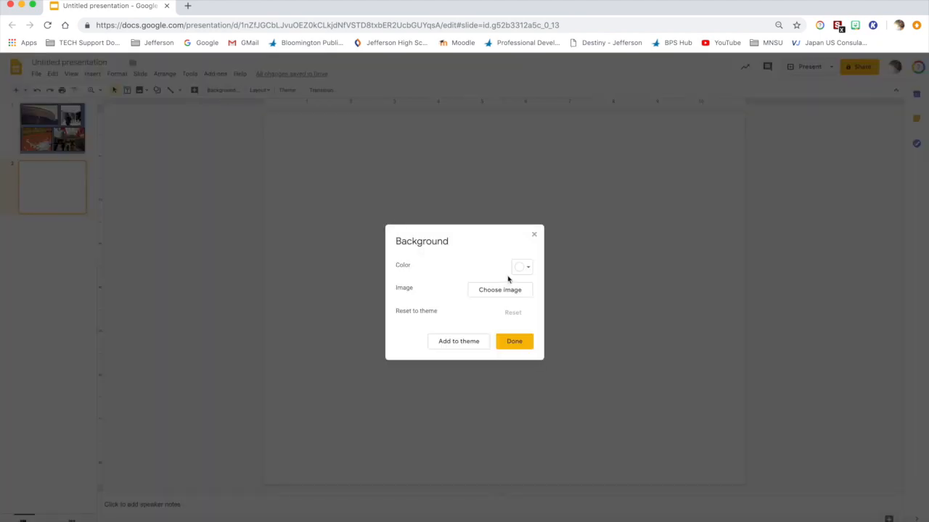
pyautogui.click(524, 267)
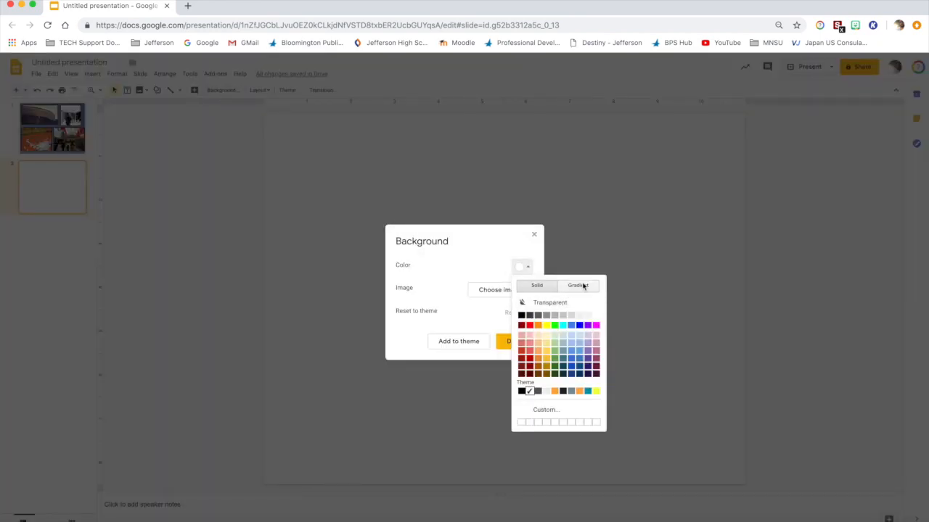
pyautogui.click(582, 286)
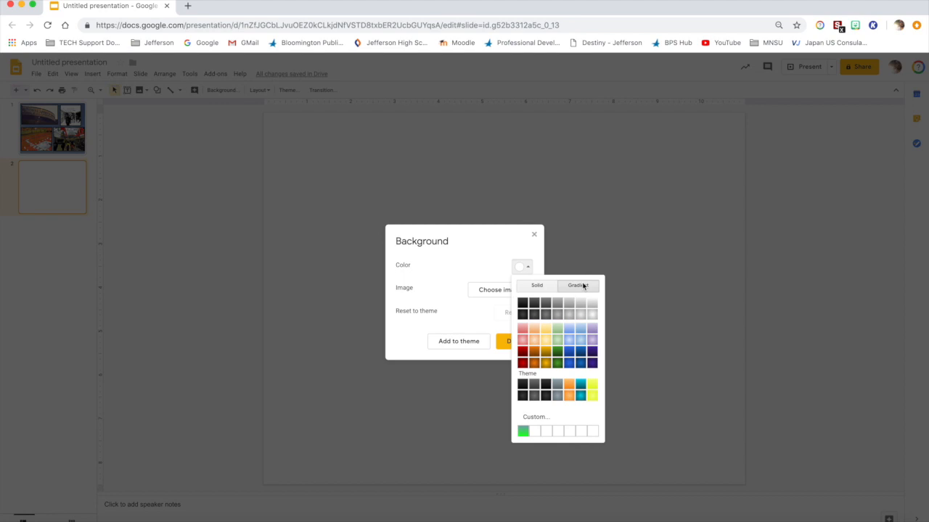
pyautogui.click(581, 395)
pyautogui.click(517, 342)
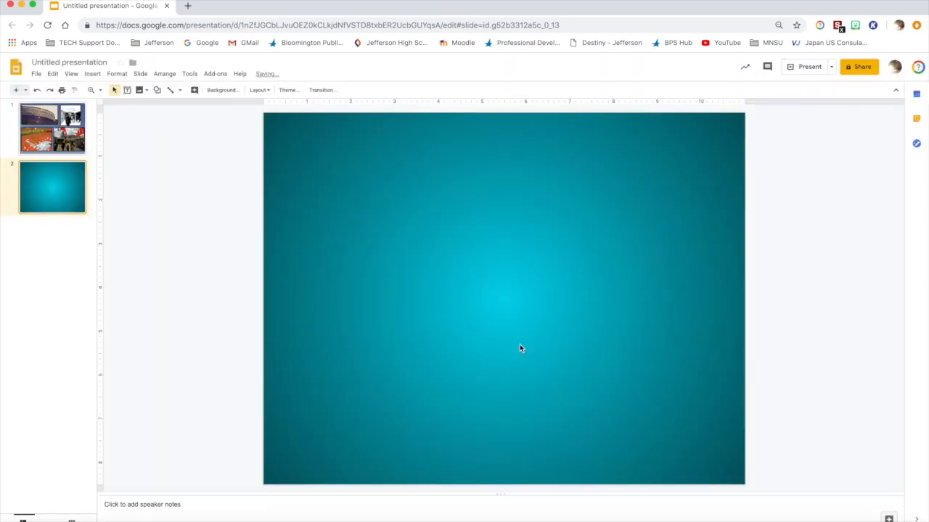
# Step: Search the web for "school" images and insert the photo of the red brick school with the white cupola on the second slide
pyautogui.click(93, 74)
pyautogui.moveTo(120, 93)
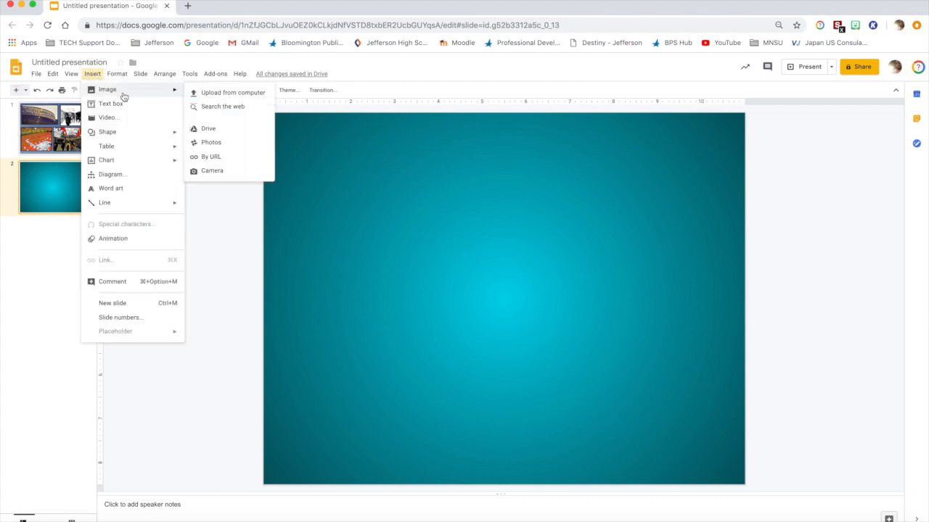
pyautogui.click(224, 108)
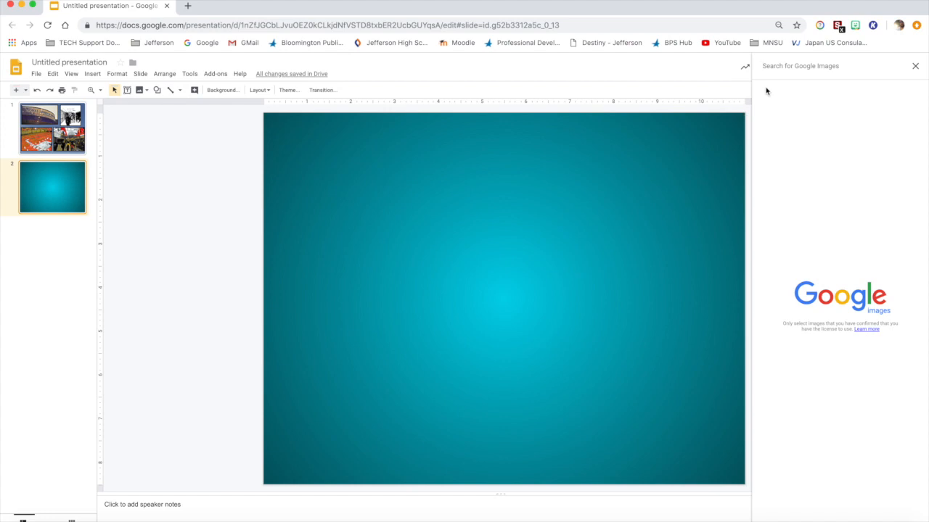
pyautogui.write('sch')
pyautogui.press('Return')
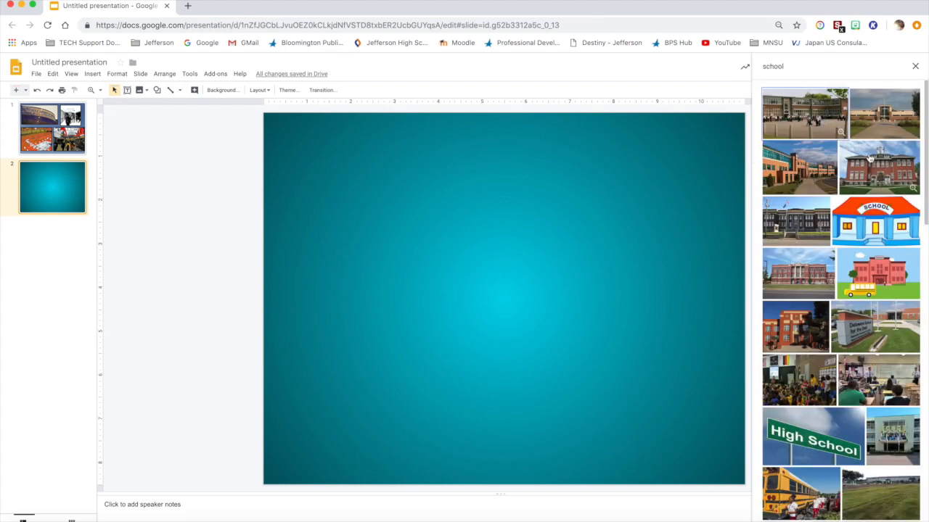
pyautogui.click(873, 168)
pyautogui.moveTo(873, 168); pyautogui.dragTo(286, 137)
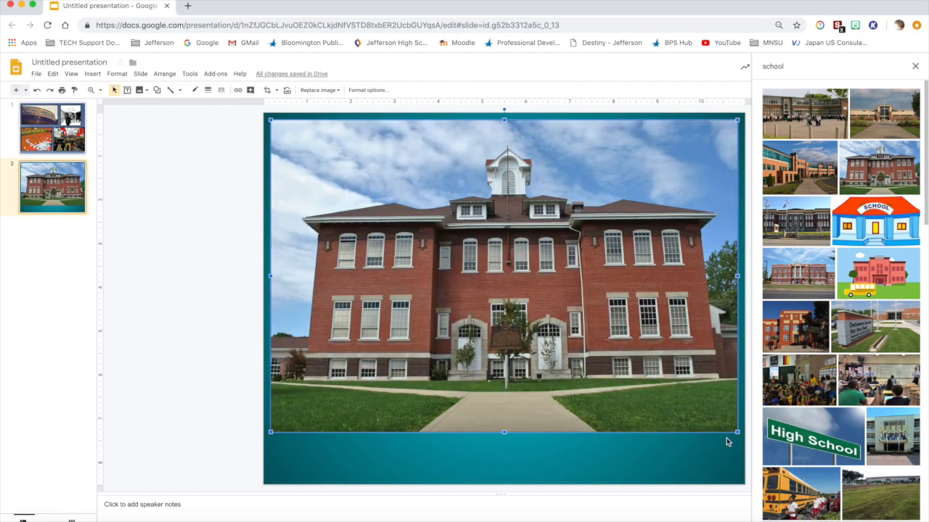
# Step: Scale the school photo to about 5.8 inches wide and place it slightly inset from the slide's upper-left corner
pyautogui.moveTo(738, 434); pyautogui.dragTo(385, 237)
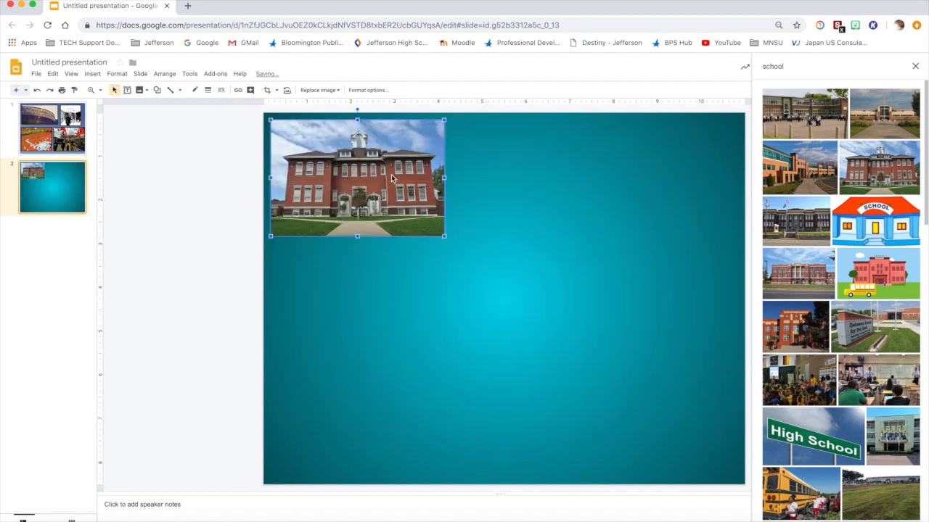
pyautogui.moveTo(402, 177); pyautogui.dragTo(422, 189)
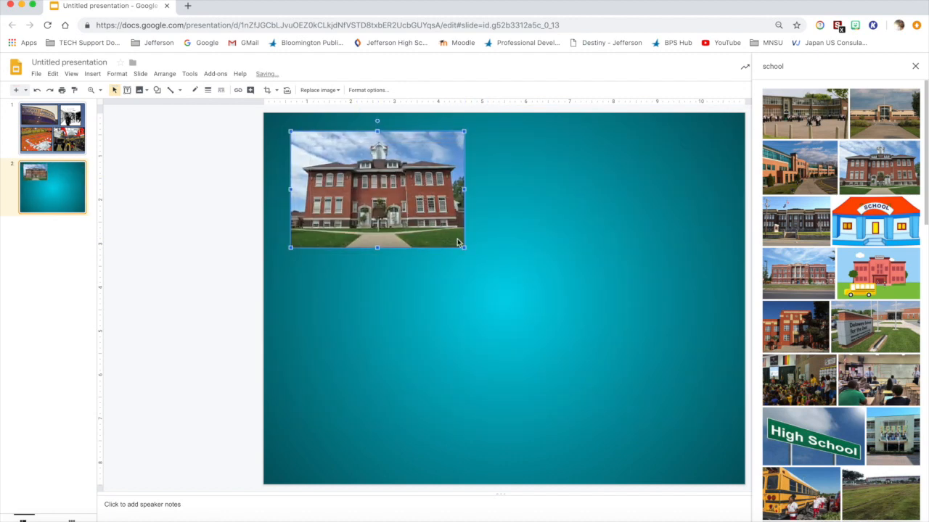
pyautogui.moveTo(464, 248); pyautogui.dragTo(547, 301)
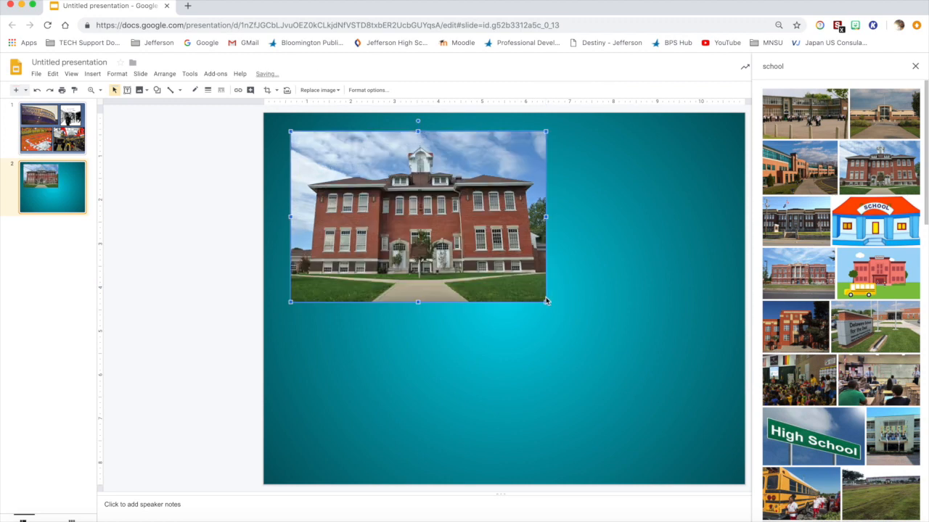
# Step: Give the school photo a thick black border, deselect it and close the web image search
pyautogui.click(208, 90)
pyautogui.click(226, 161)
pyautogui.click(194, 90)
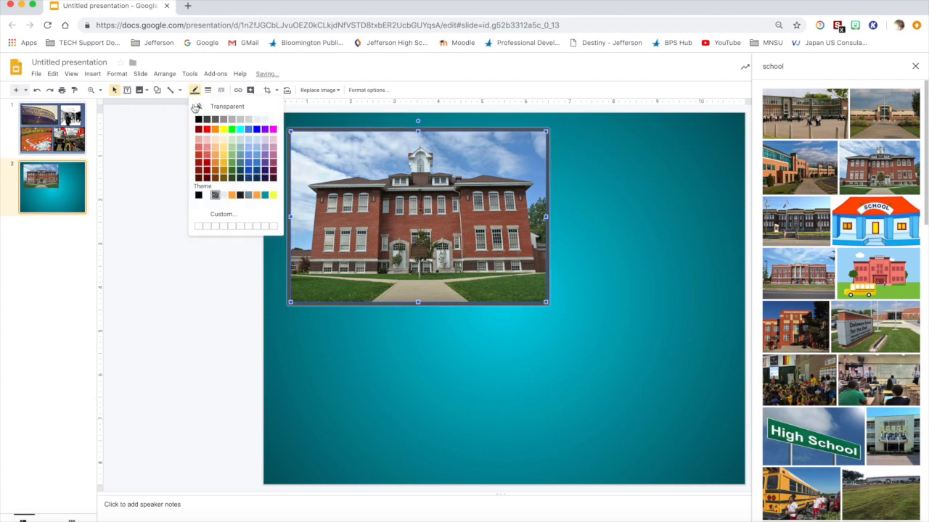
pyautogui.click(199, 120)
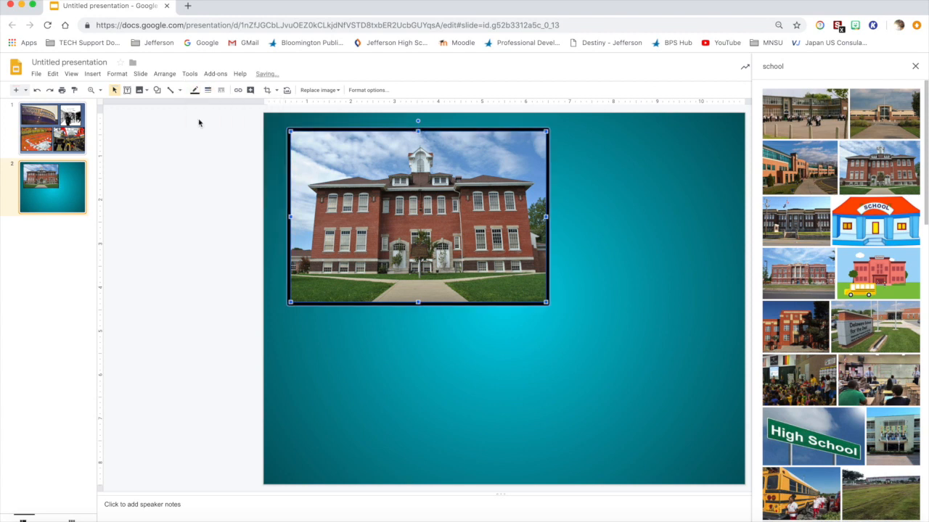
pyautogui.click(591, 212)
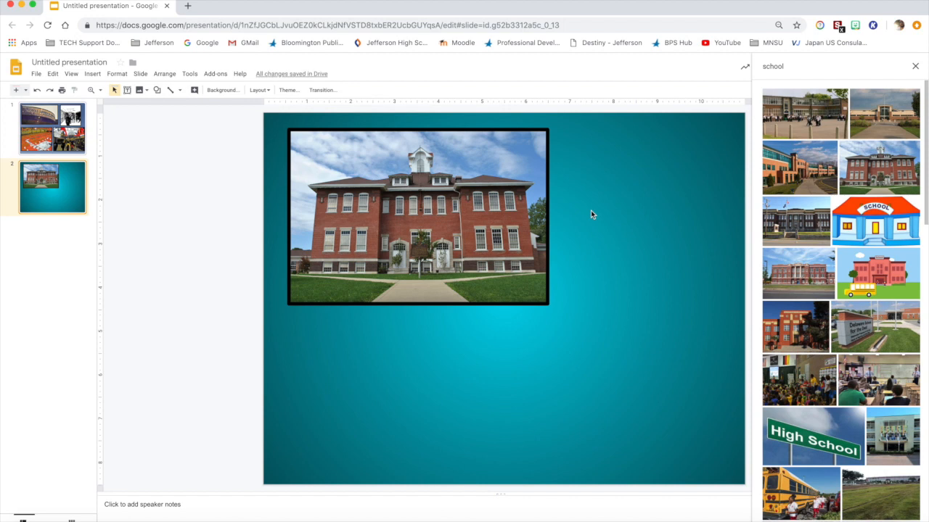
pyautogui.click(915, 66)
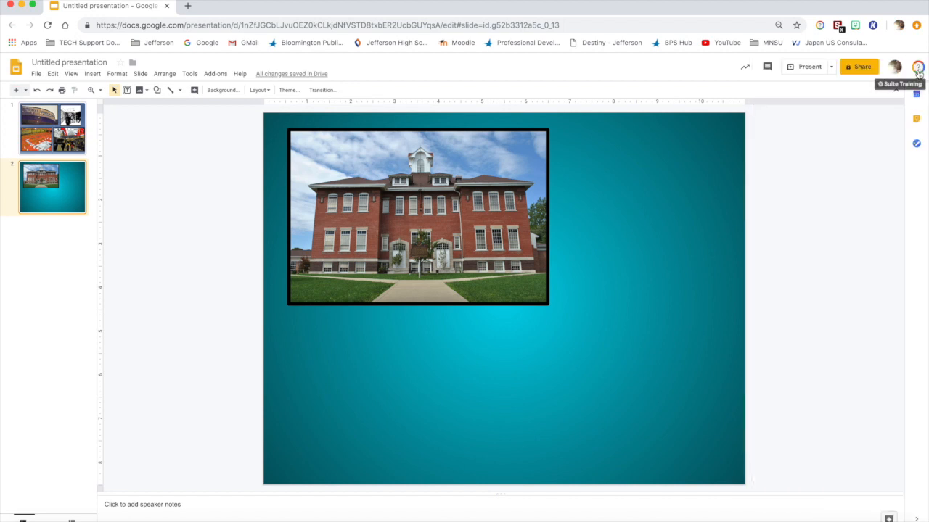